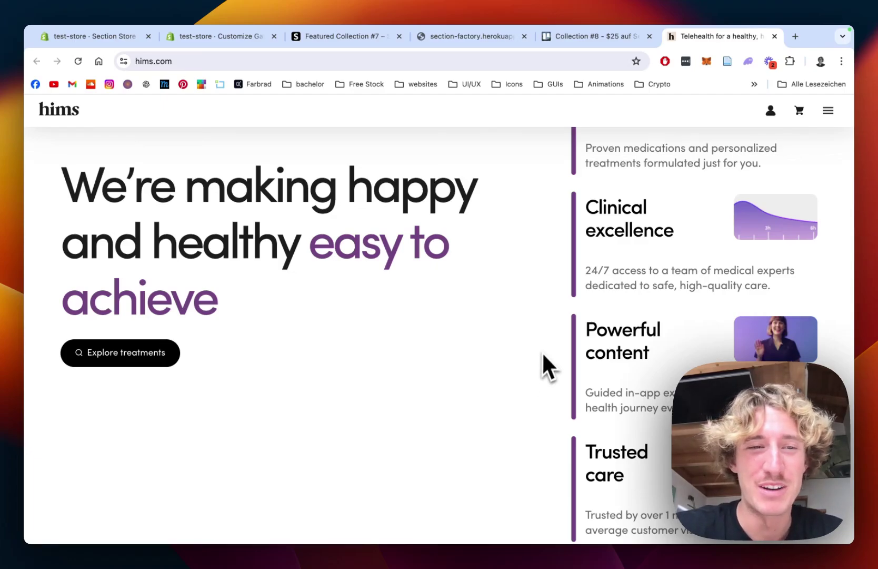
Go to the Section Store app and open its Explore Sections page
scroll(541, 363, up, 3)
scroll(422, 279, up, 2)
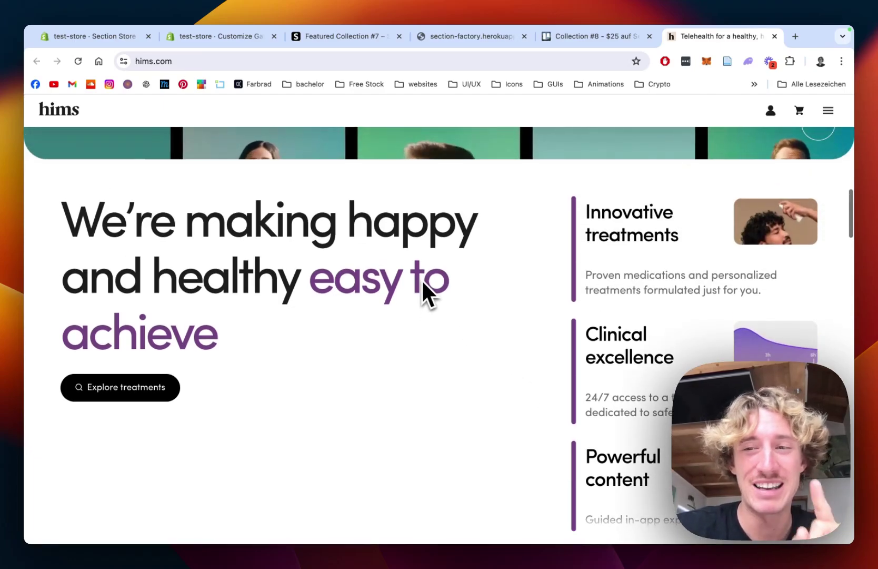
scroll(421, 279, up, 3)
scroll(421, 279, up, 5)
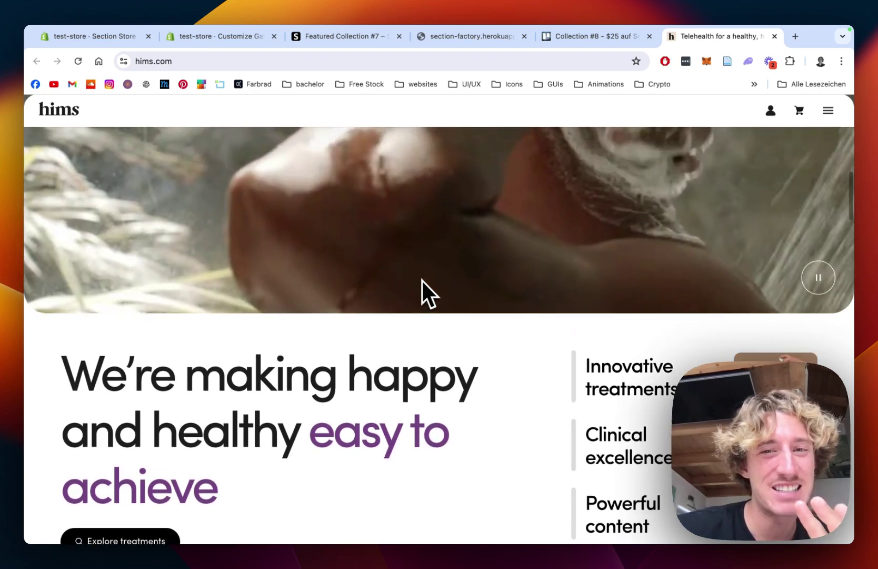
scroll(422, 279, up, 9)
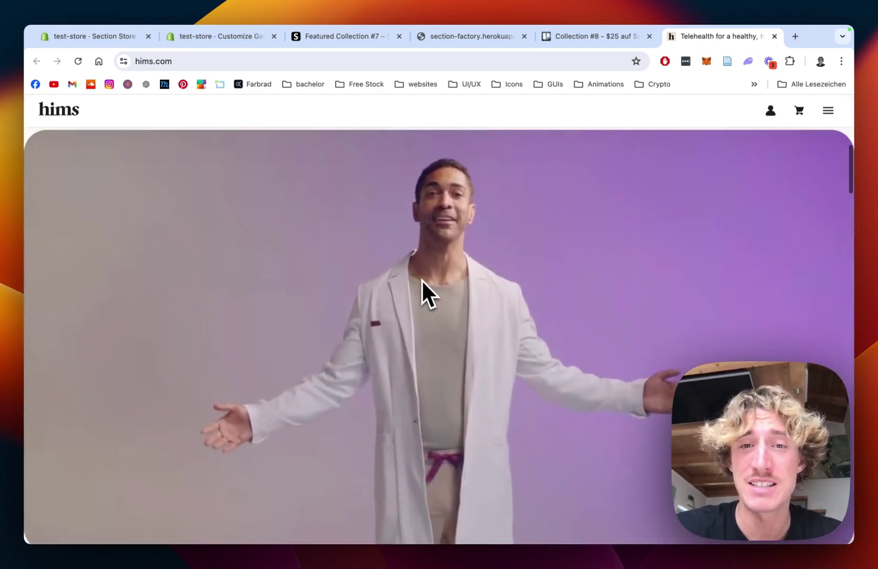
scroll(422, 282, up, 1)
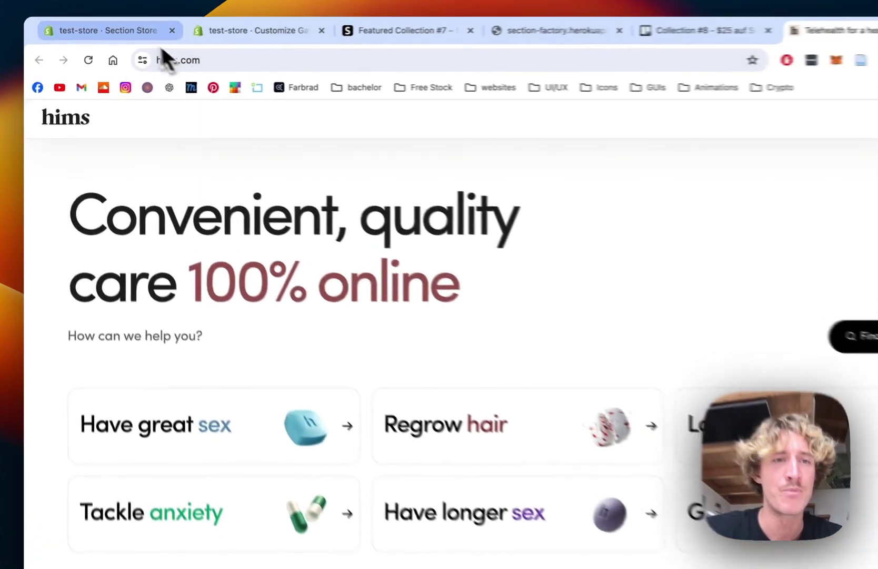
click(138, 36)
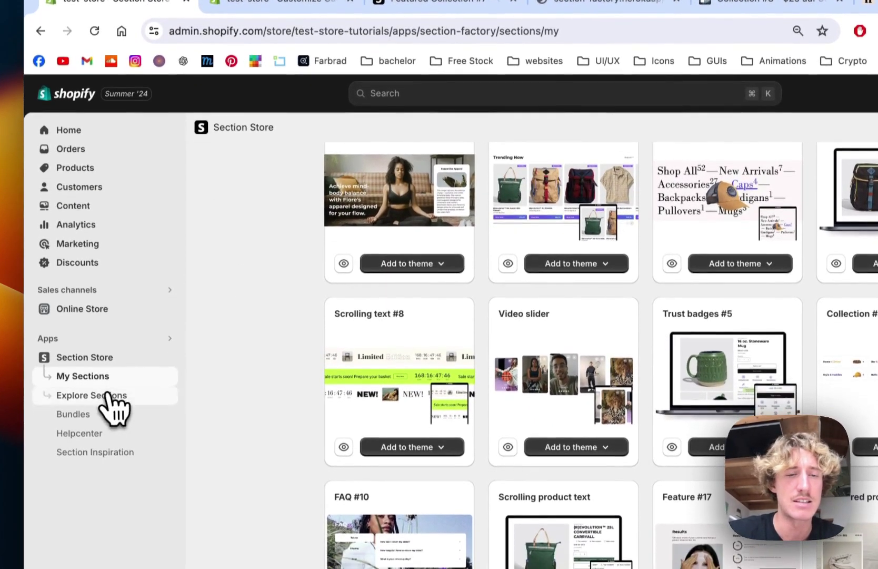
click(107, 419)
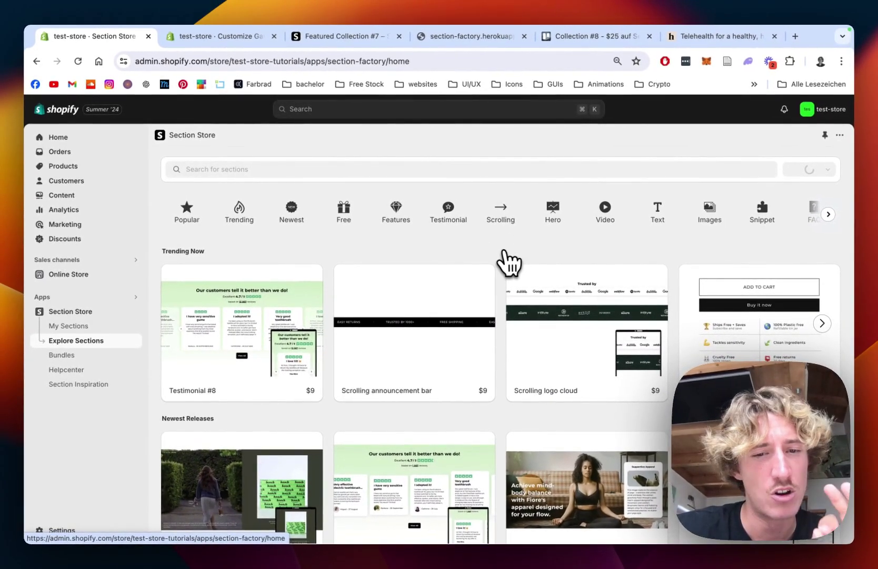
Page through the Newest Releases carousel to reach the Collection #8 section
scroll(509, 261, down, 3)
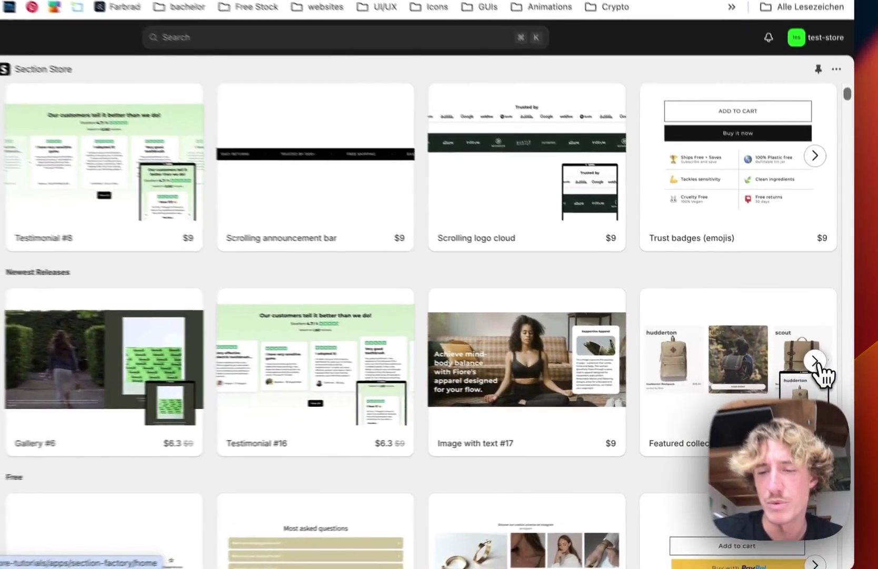
click(823, 375)
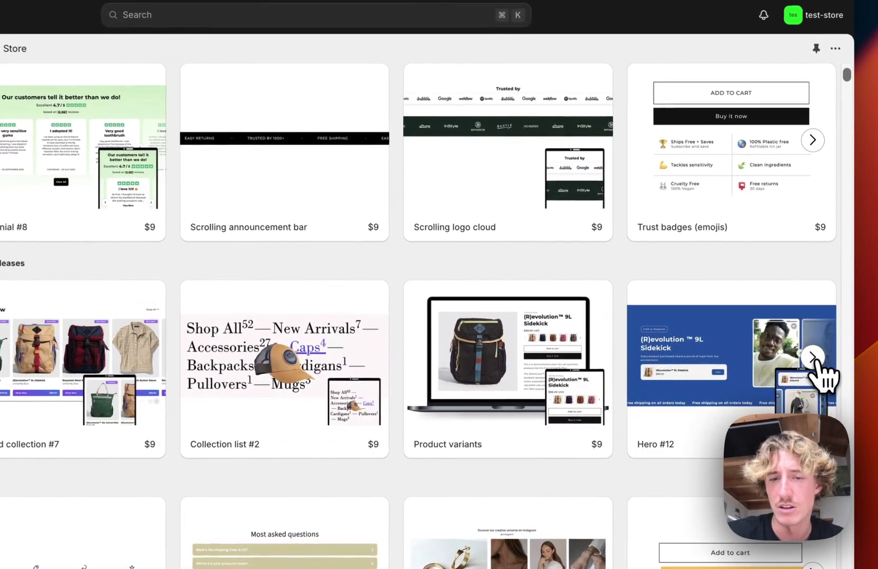
click(823, 374)
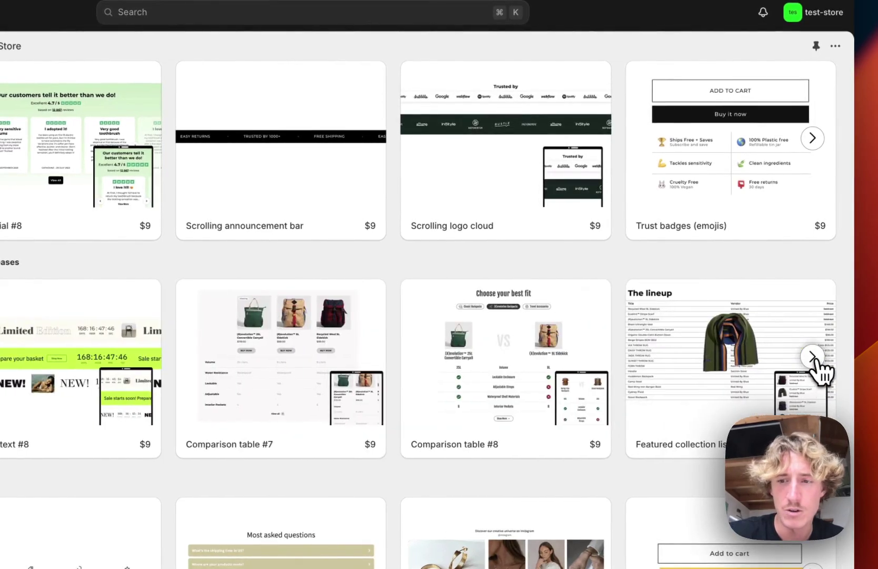
click(813, 358)
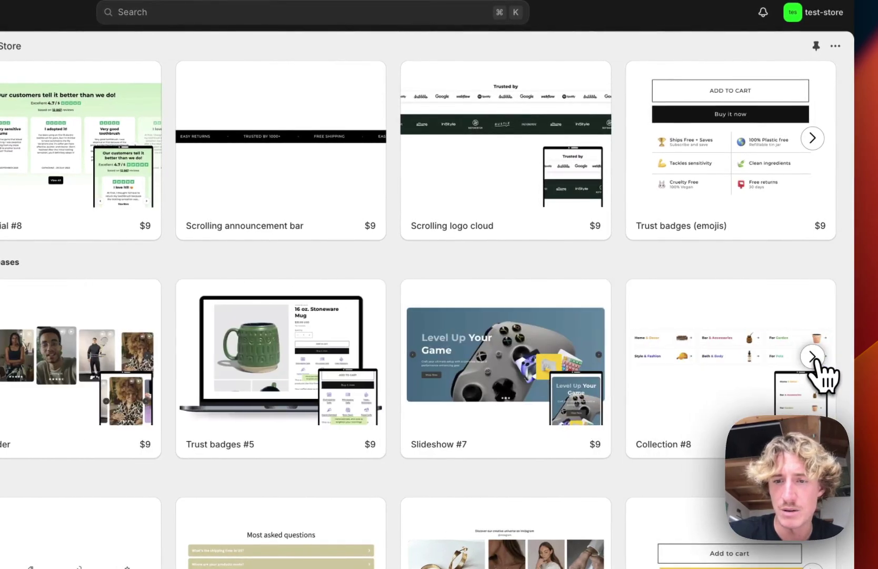
click(714, 358)
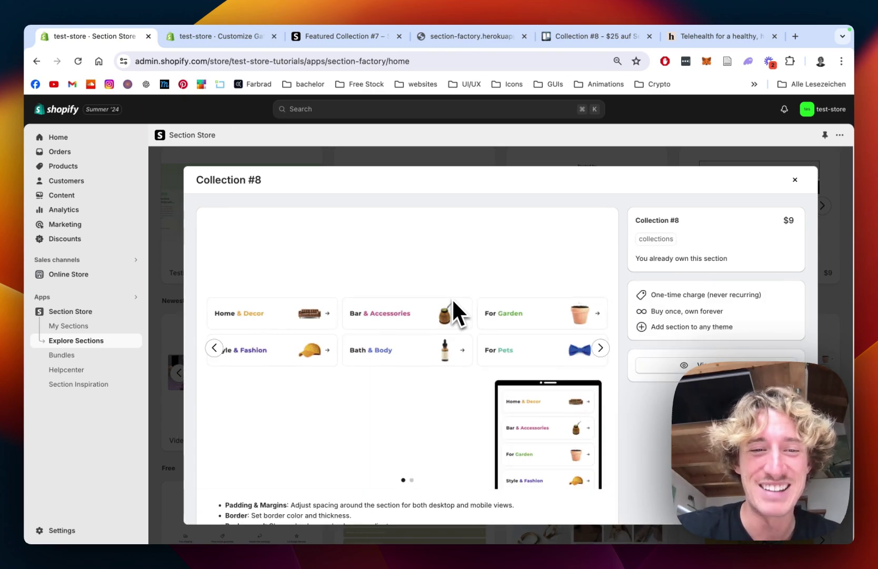
scroll(363, 328, down, 1)
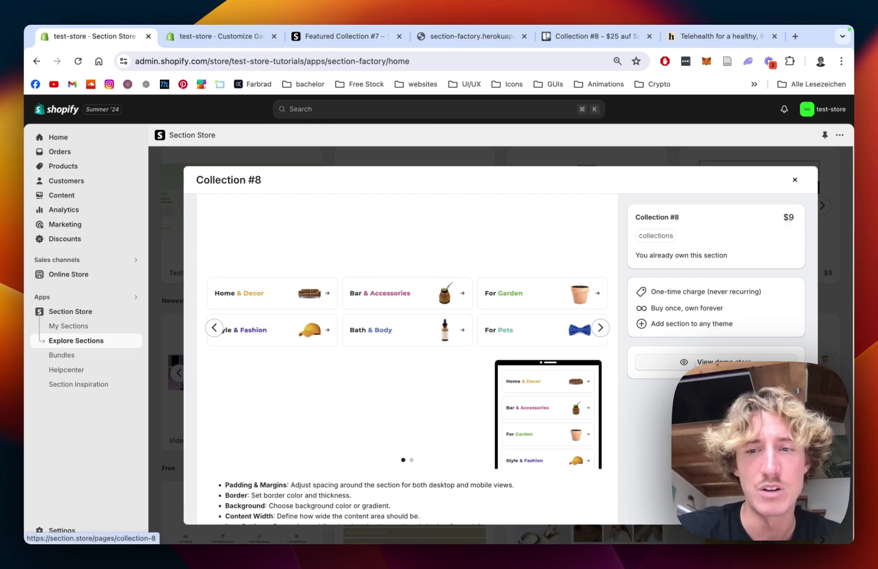
scroll(444, 345, down, 3)
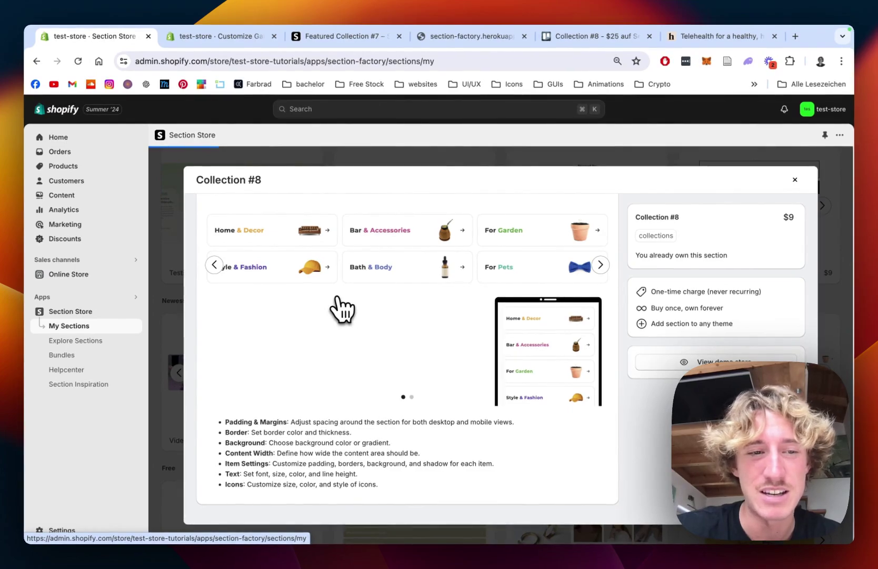
Close the Collection #8 preview and list the themes it can be added to
click(180, 258)
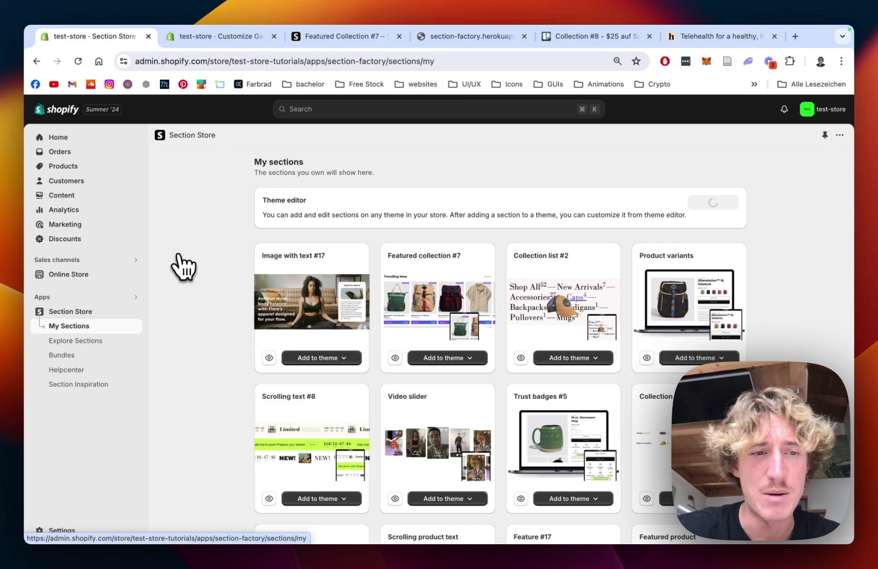
scroll(623, 274, down, 2)
scroll(387, 345, down, 2)
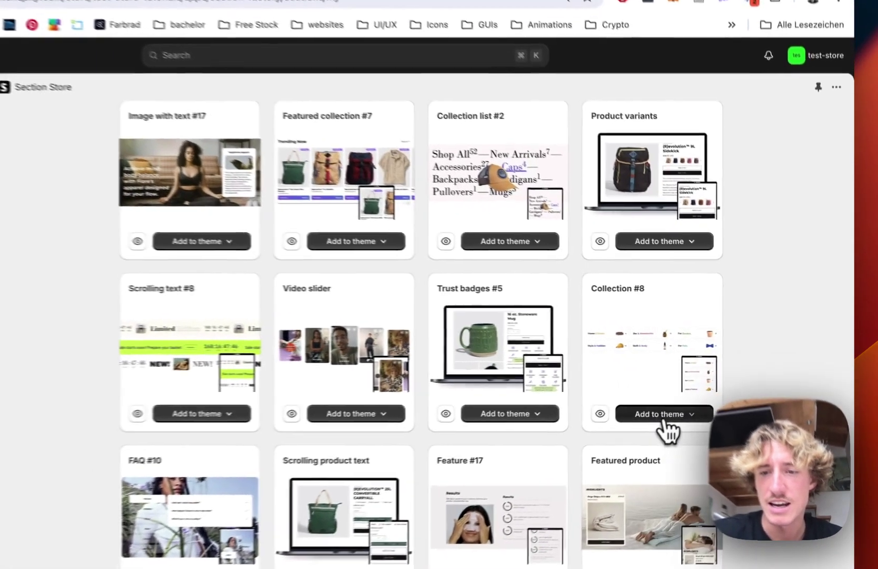
click(695, 401)
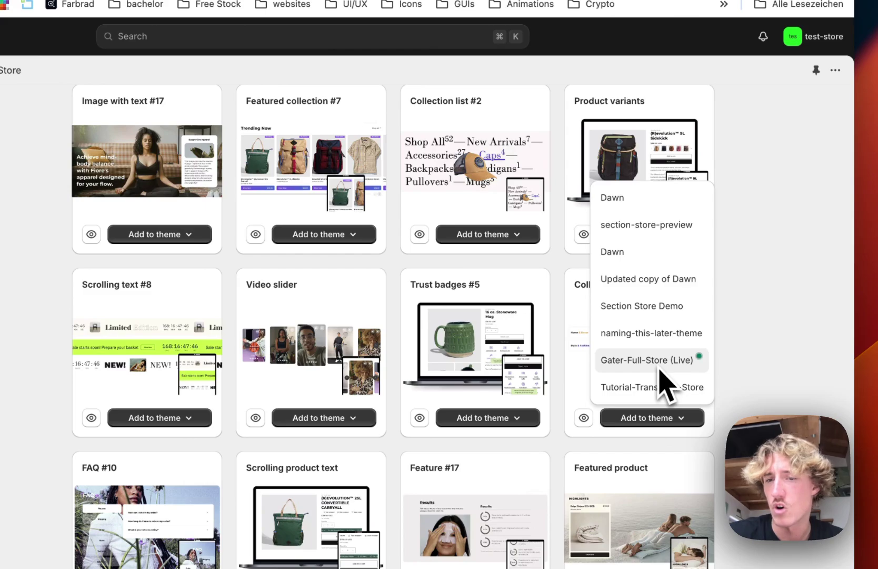
Start customizing the live Gater-Full-Store theme
scroll(775, 364, up, 5)
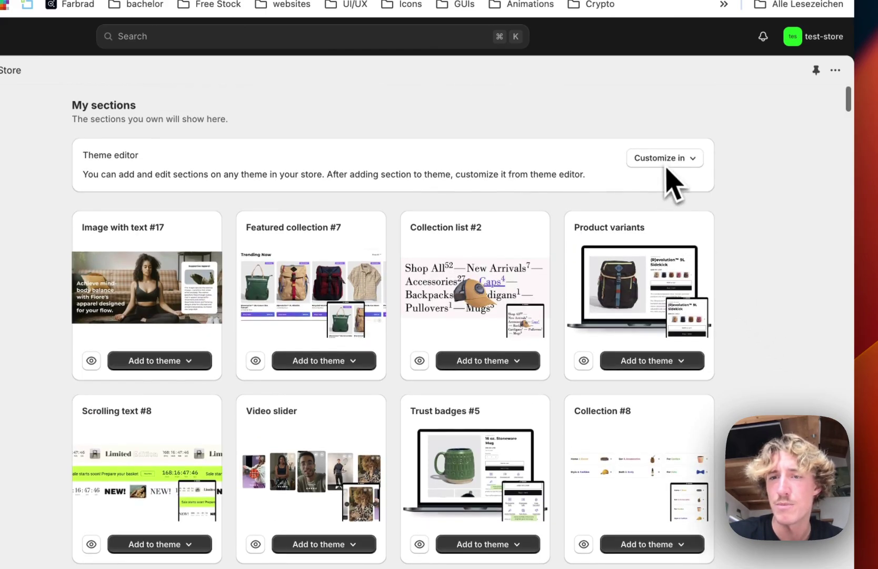
click(666, 163)
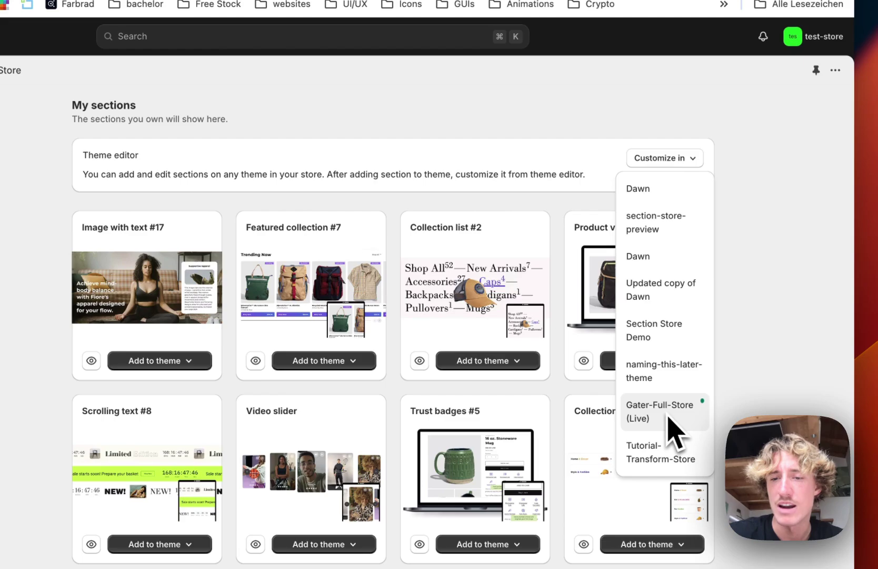
click(694, 416)
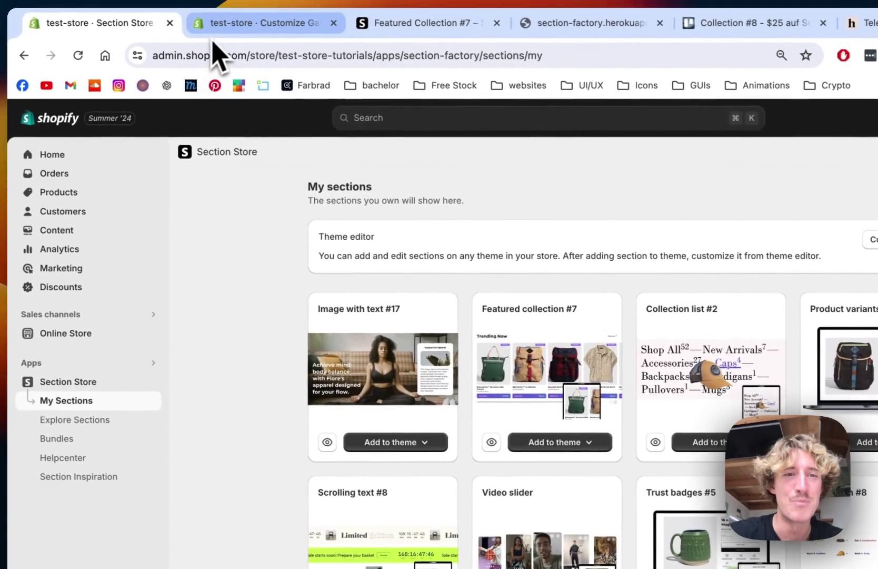
In the theme editor, browse the section picker without adding, then drag the Collection Six item
click(216, 37)
scroll(324, 372, up, 3)
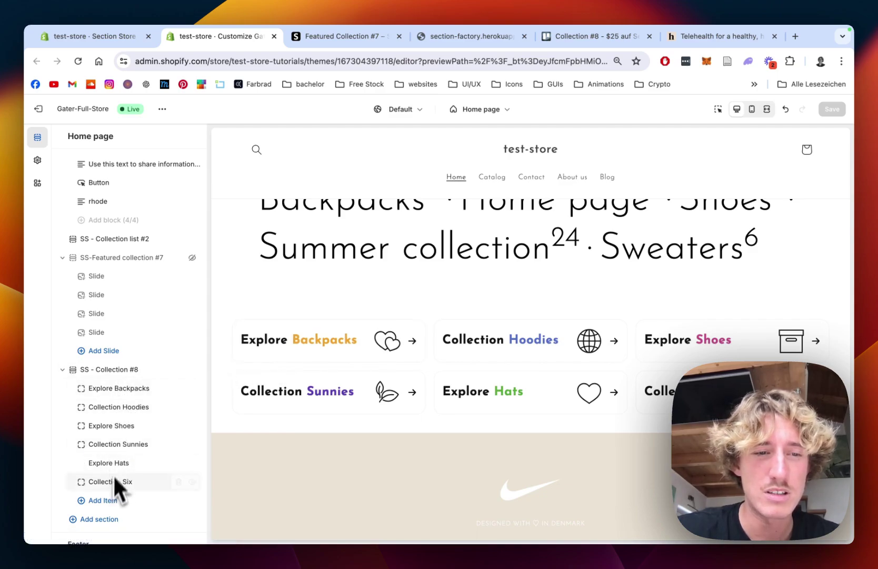
scroll(123, 395, down, 1)
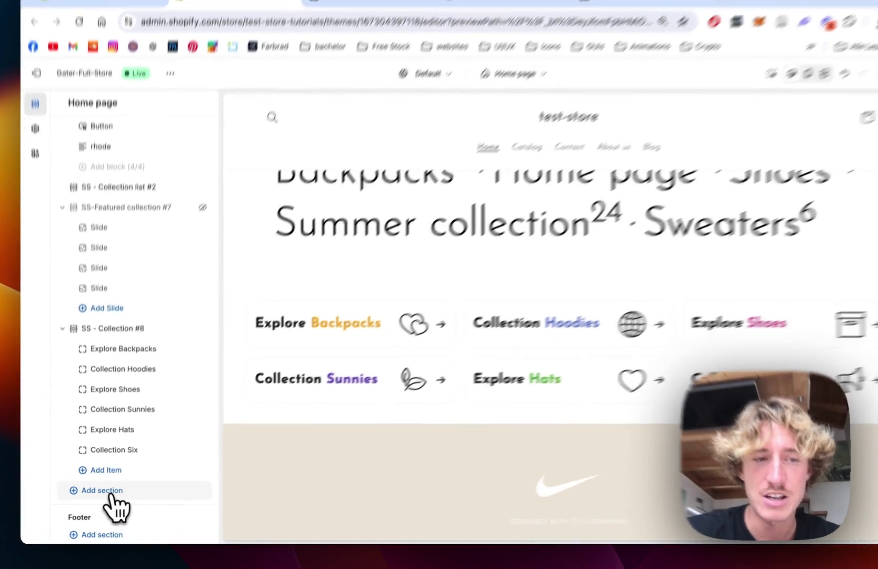
click(104, 495)
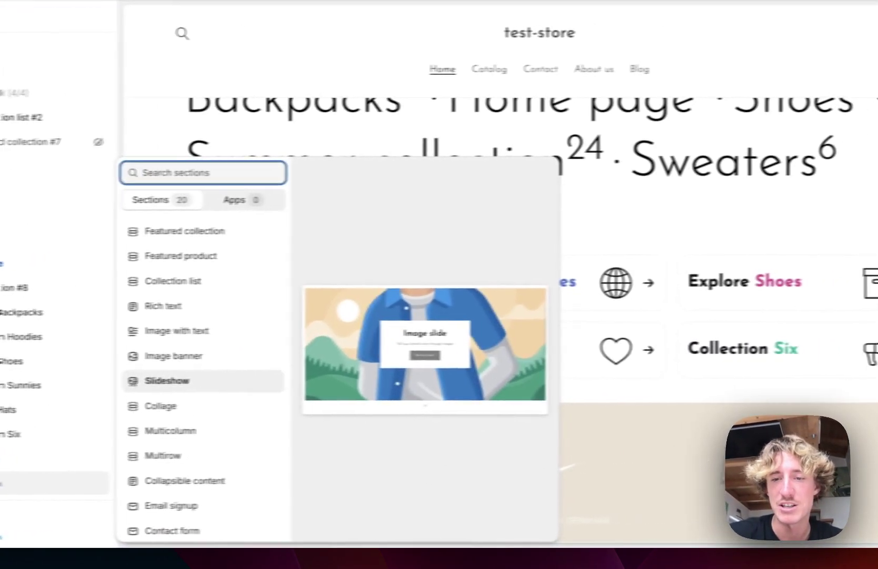
click(876, 422)
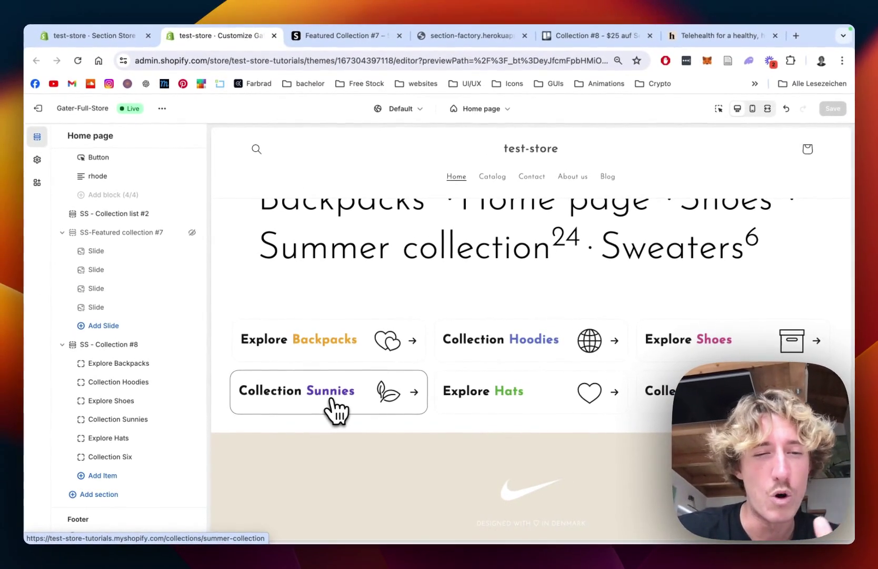
drag(147, 446, 112, 462)
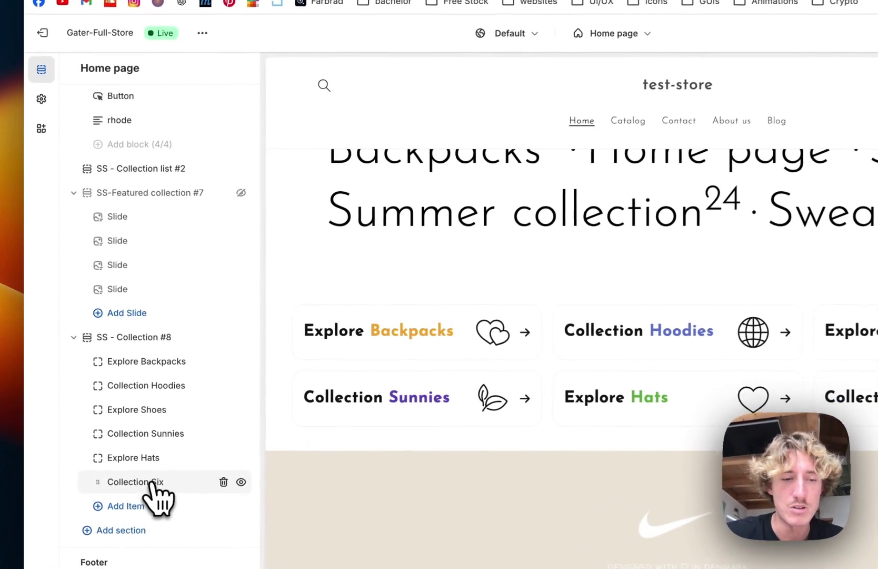
In the Collection Six item, keep the Megaphone icon and set fitness-trackers as its custom image
click(126, 457)
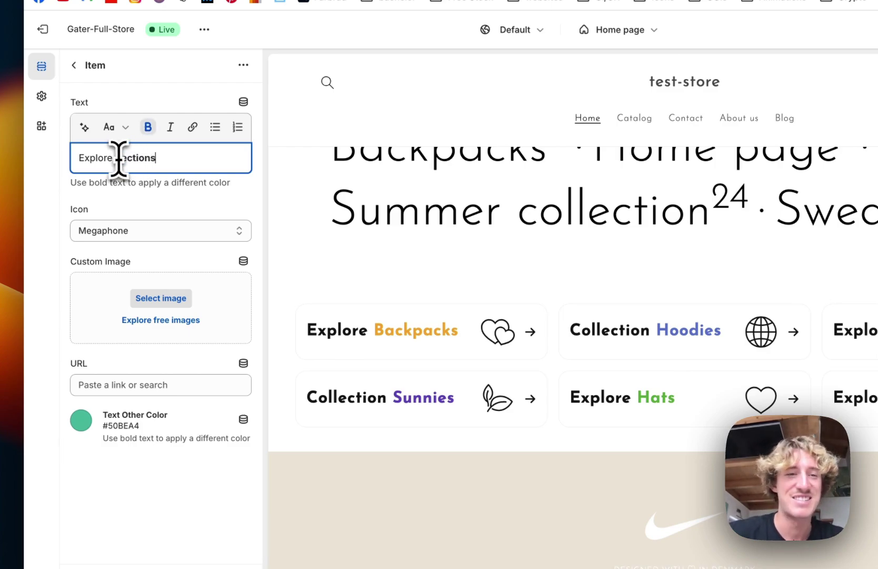
click(134, 236)
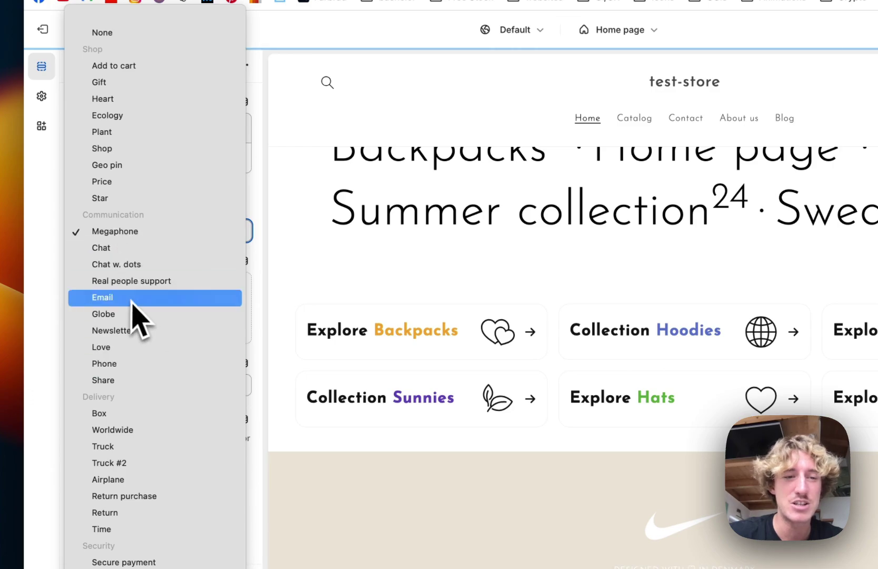
click(257, 267)
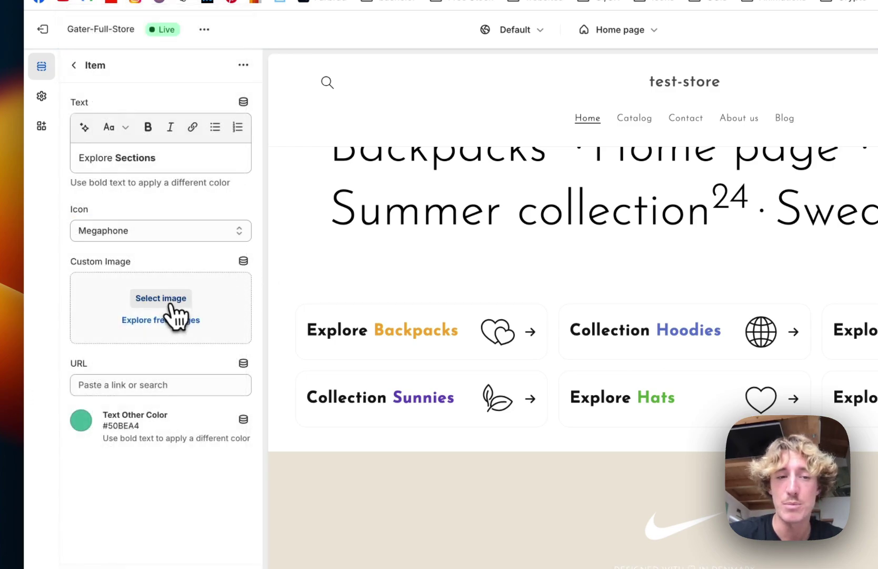
click(172, 307)
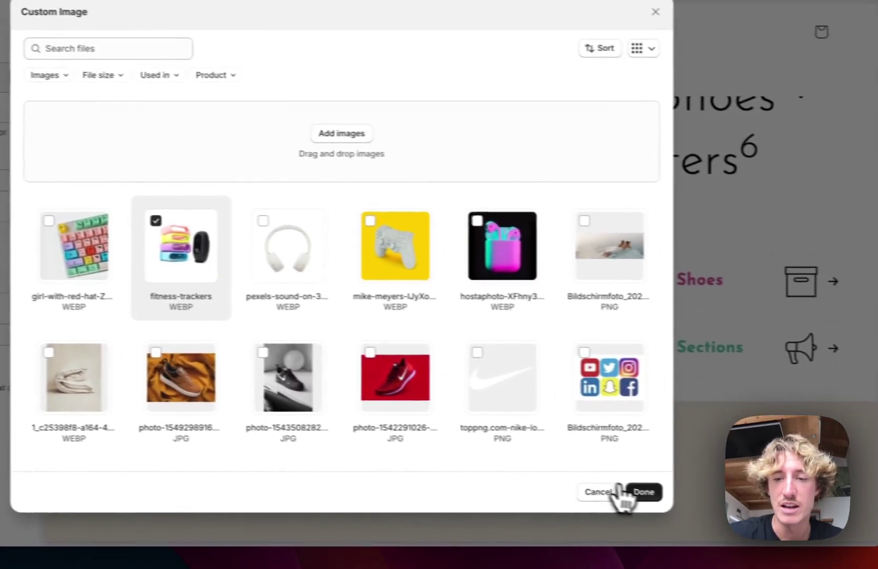
click(711, 496)
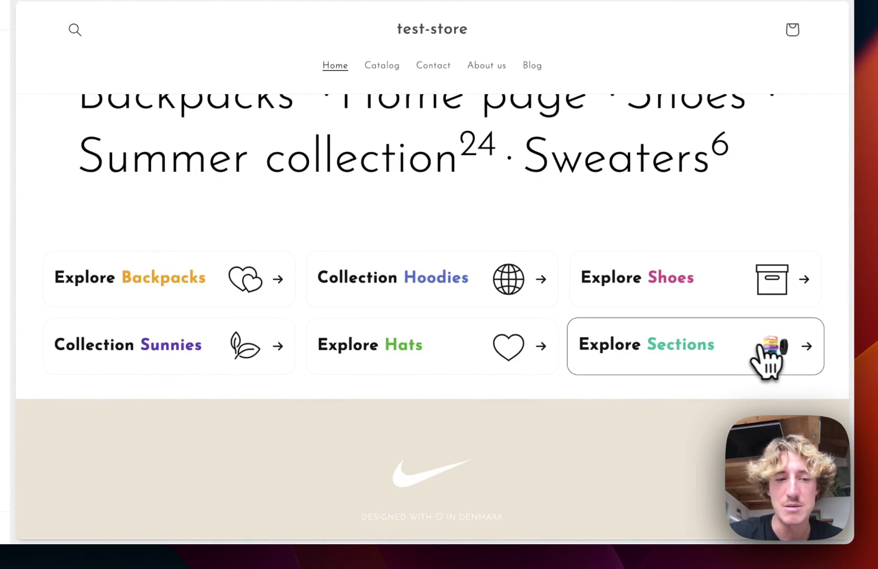
Point the item's URL link to the Summer collection
click(94, 449)
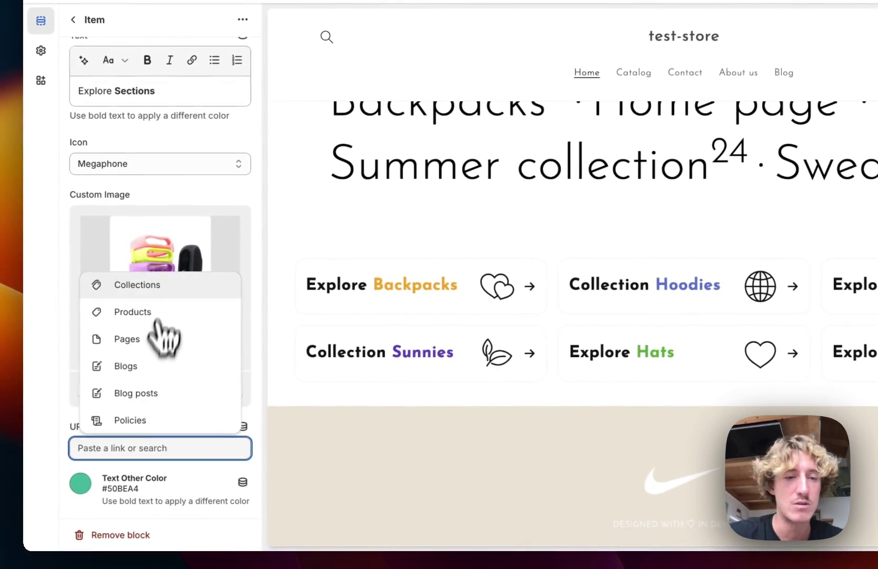
click(167, 287)
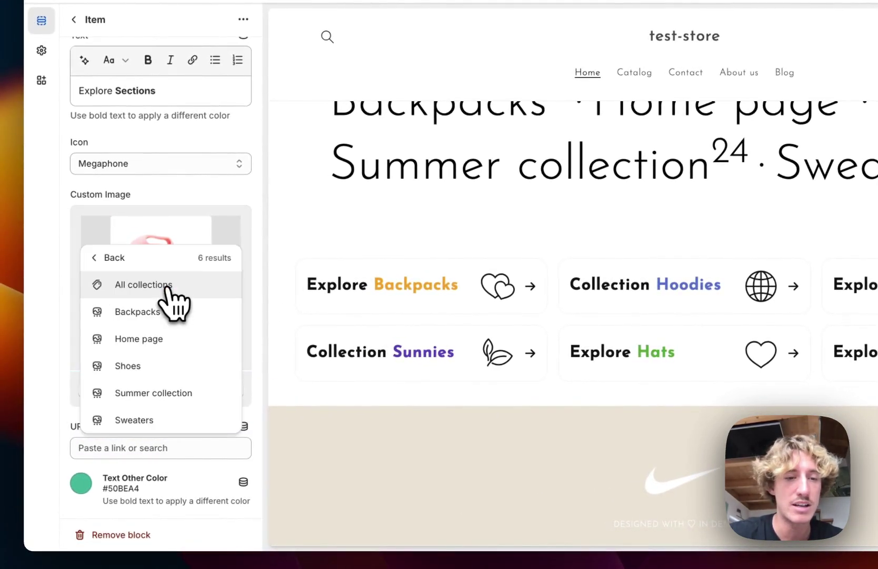
click(178, 395)
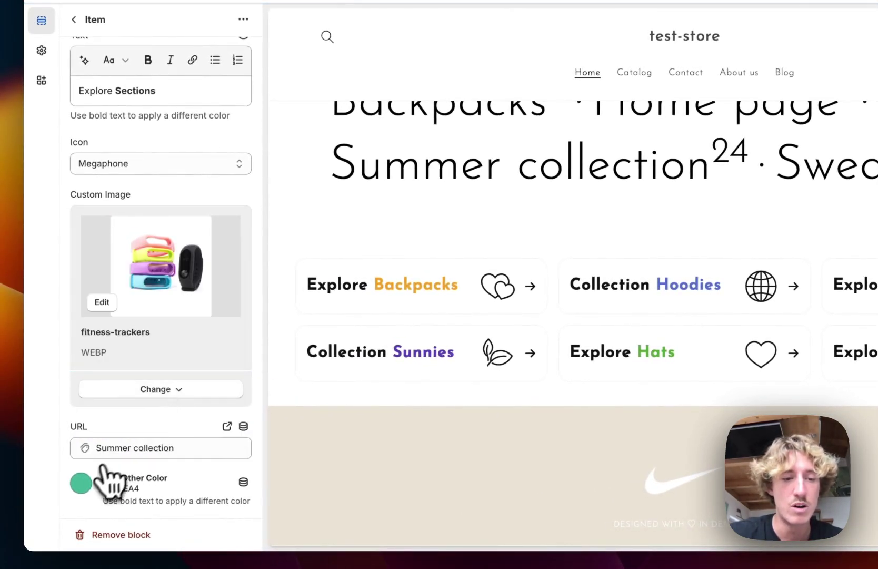
Set the Text Other Color of the highlighted word to orange #FF6A02
click(83, 482)
click(107, 450)
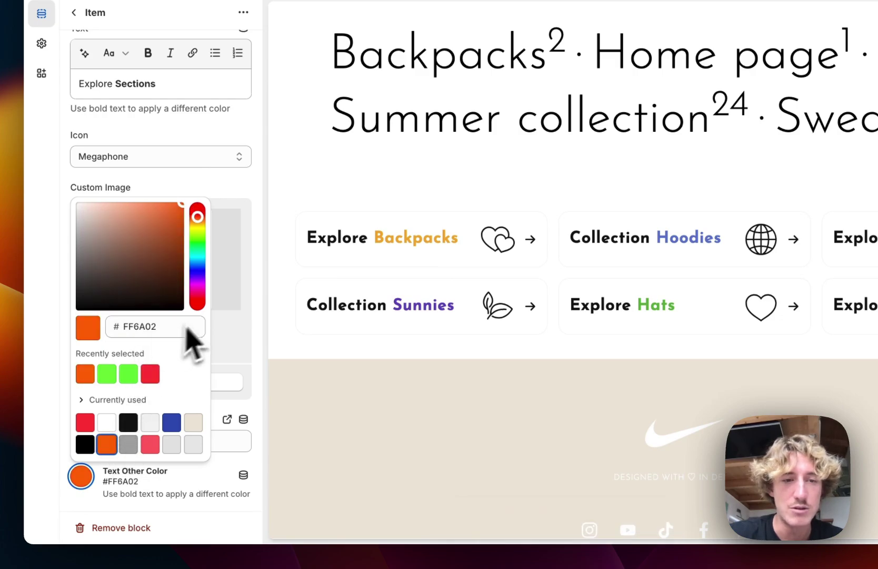
click(271, 384)
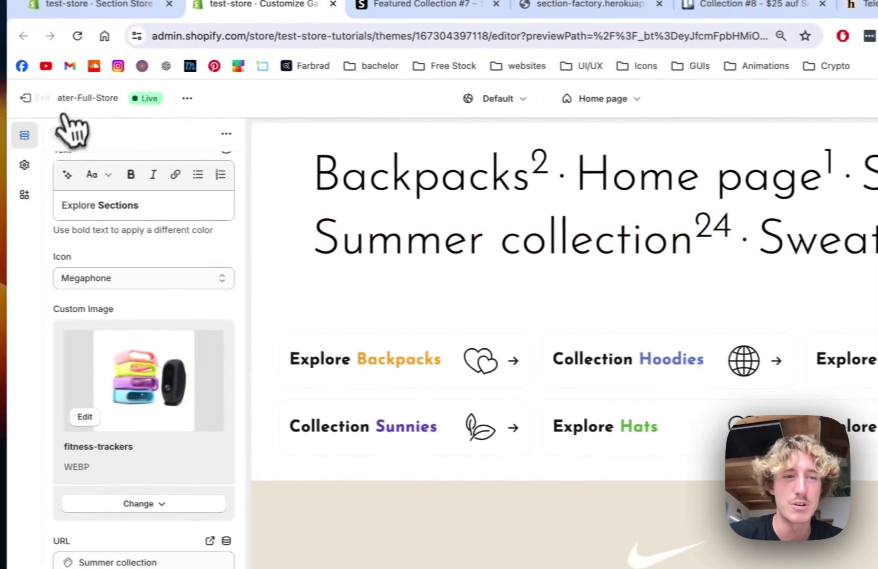
In SS - Collection #8 settings, preview on mobile and set Body Items per Row - Mobile to 1
click(65, 126)
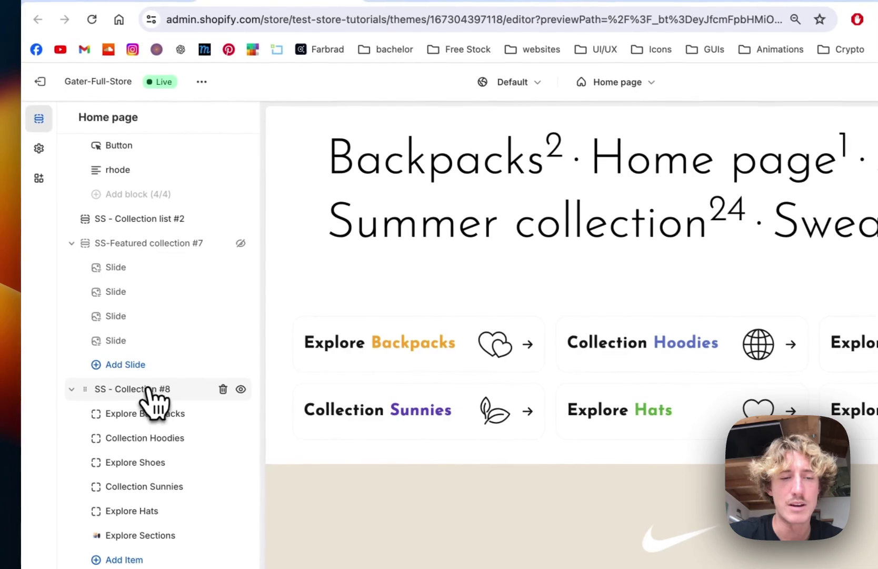
click(150, 389)
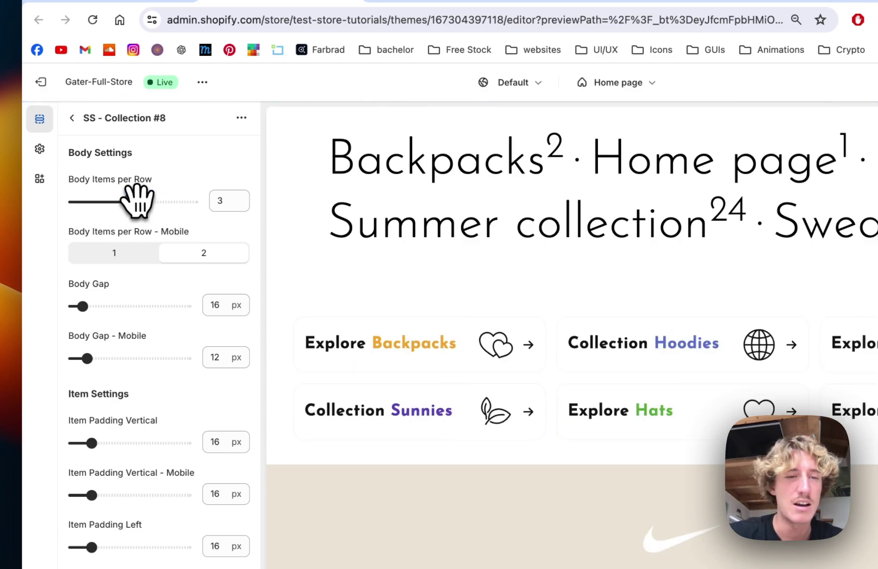
click(758, 84)
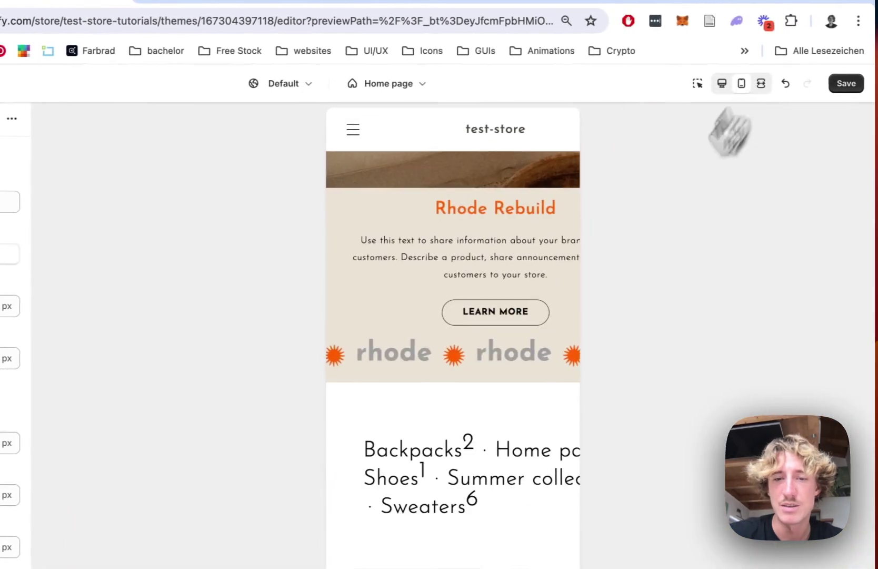
scroll(446, 437, down, 7)
scroll(441, 424, up, 2)
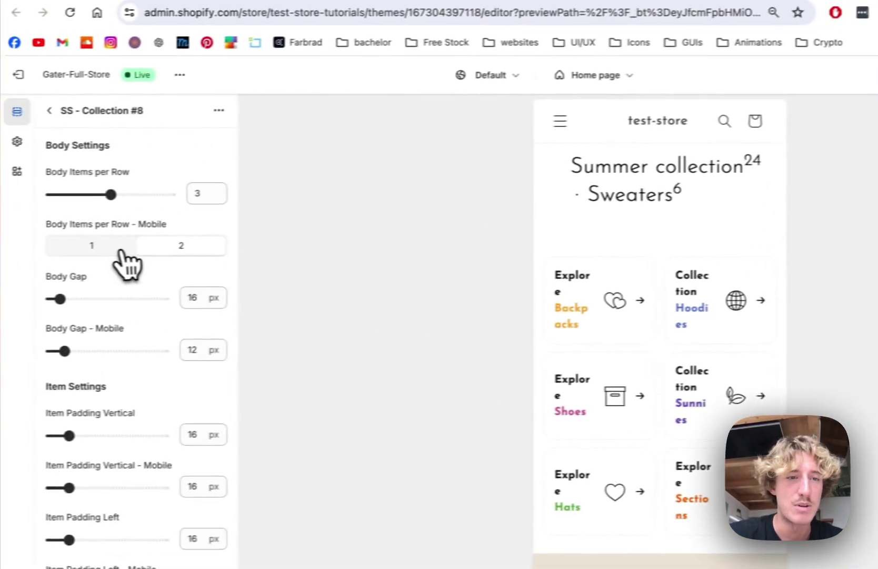
click(104, 245)
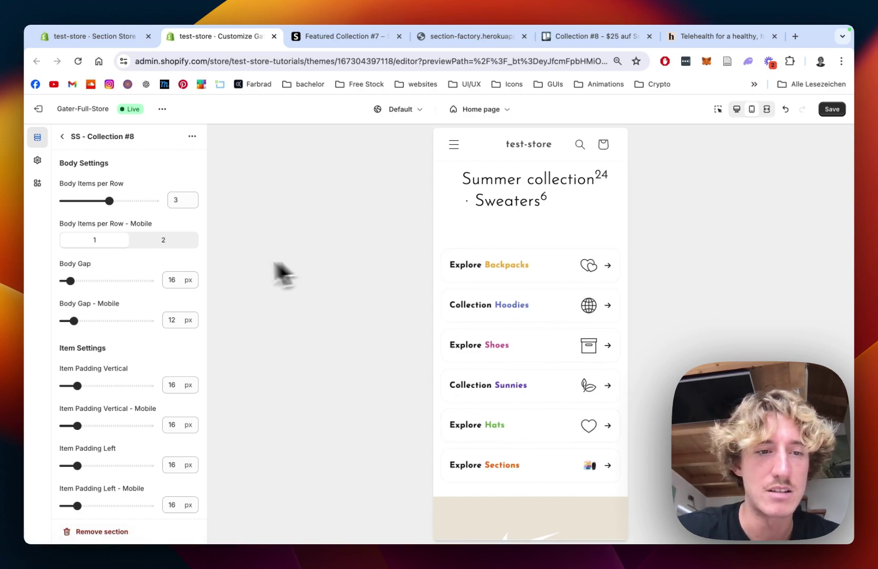
Set the Item Background Color to beige #EDE6DB under Item Colors
scroll(176, 256, down, 10)
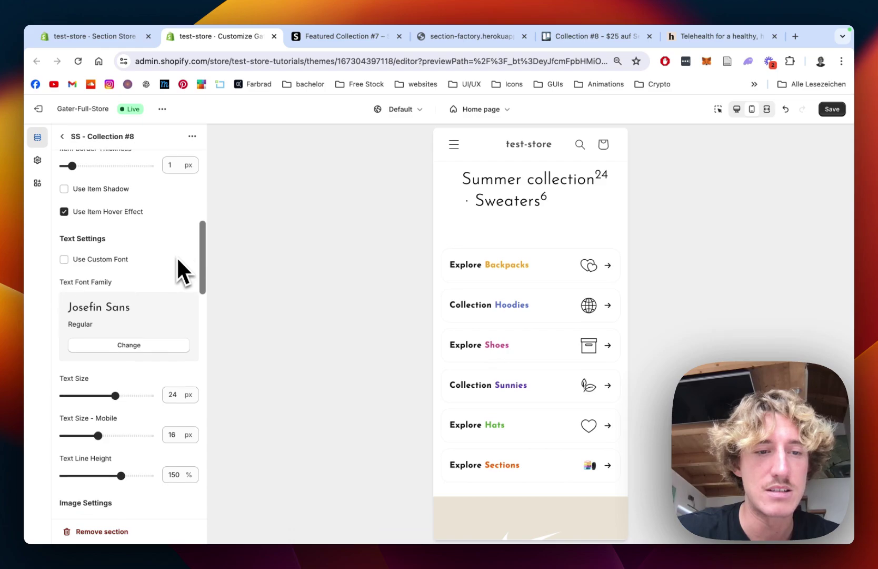
scroll(177, 255, down, 8)
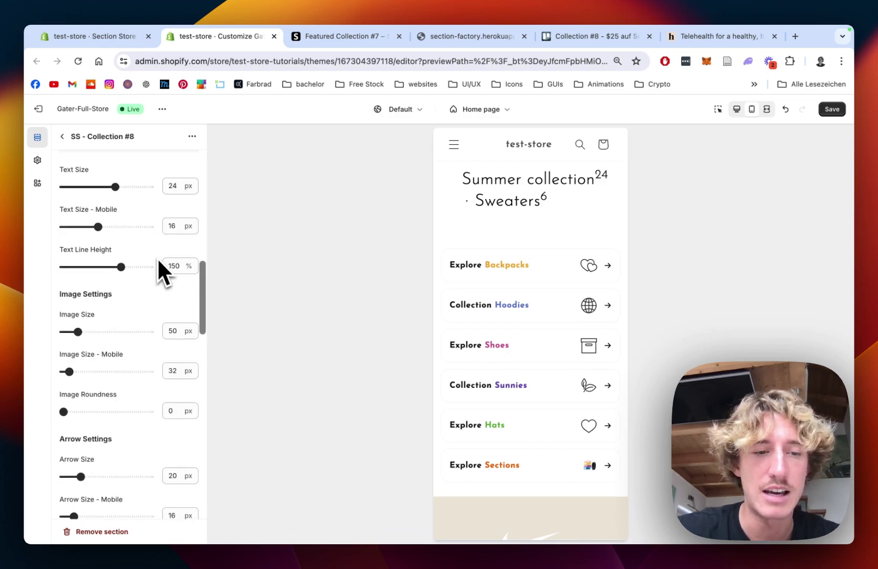
scroll(158, 260, down, 8)
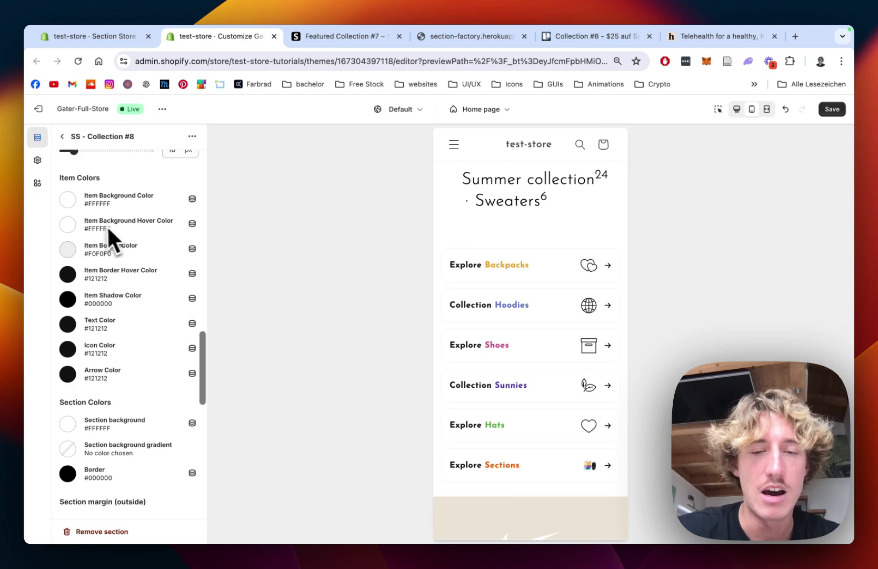
scroll(113, 223, down, 2)
scroll(117, 220, up, 2)
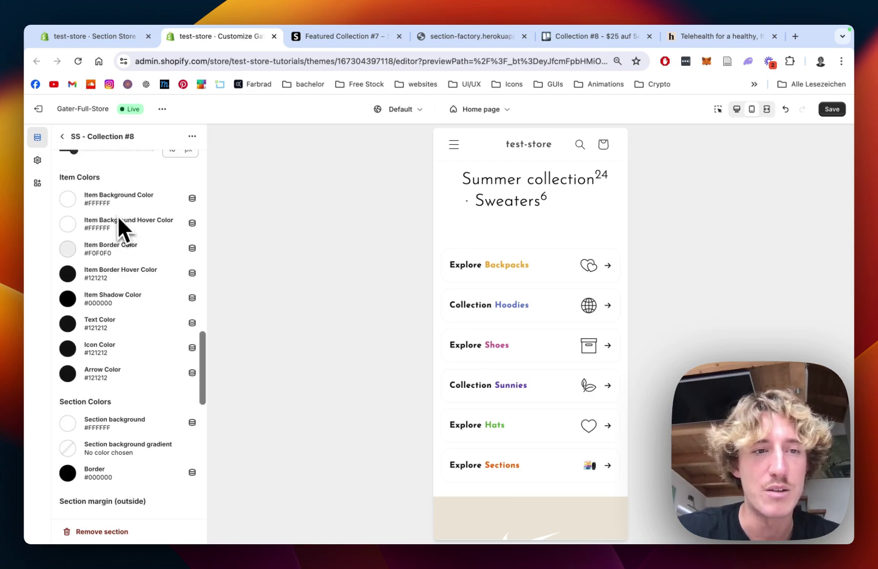
click(68, 198)
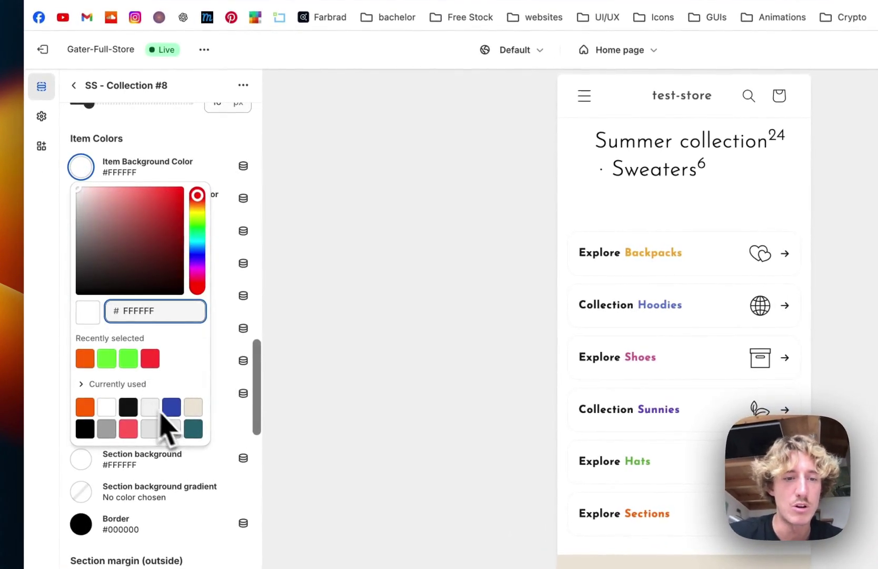
click(193, 407)
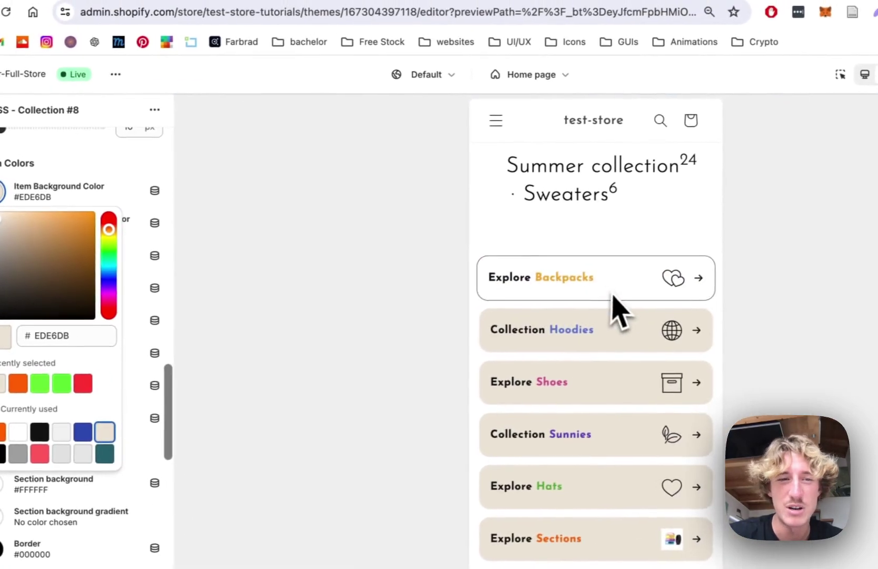
scroll(171, 231, down, 5)
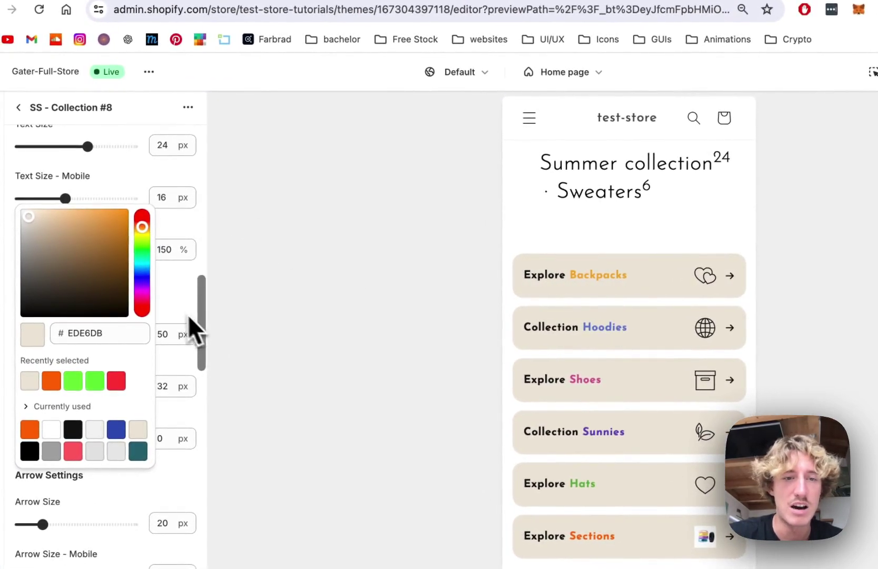
scroll(187, 316, down, 15)
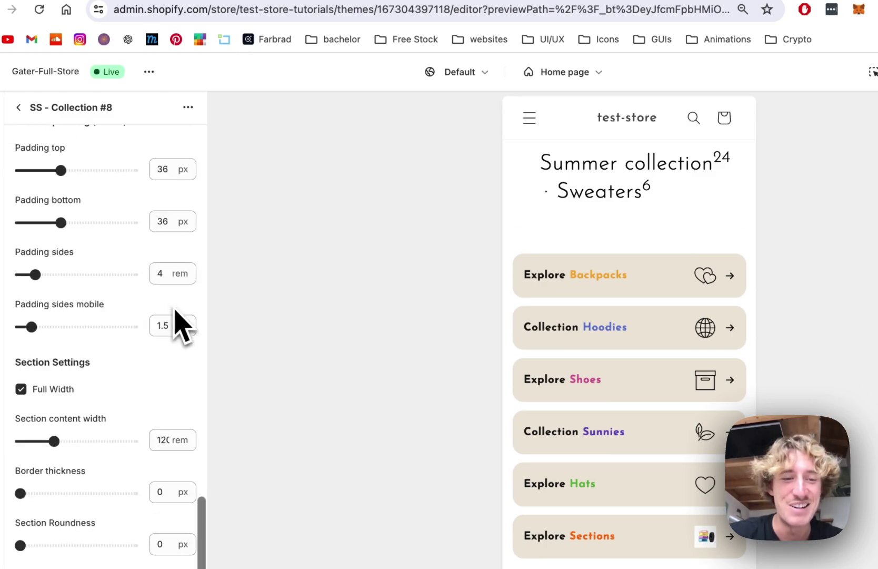
scroll(184, 332, down, 3)
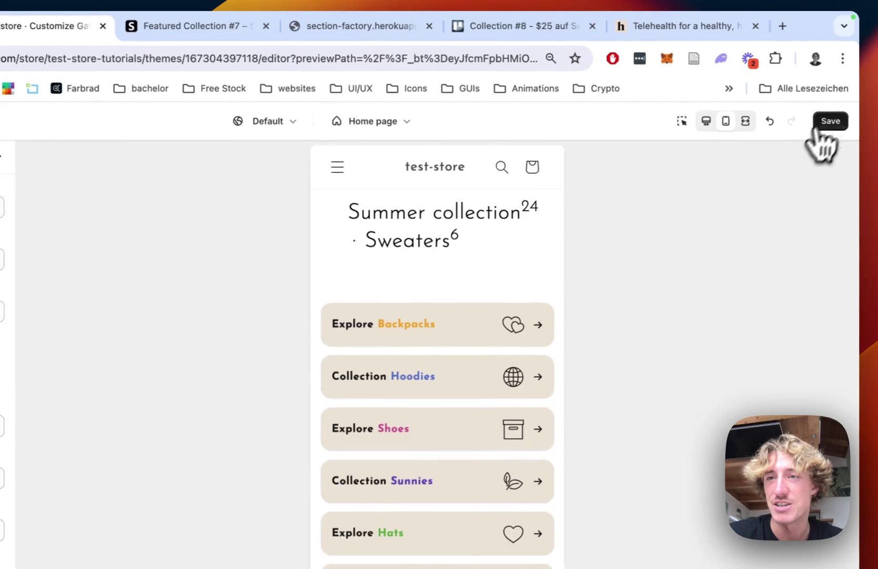
Save the theme changes and view the storefront in a new tab
click(821, 122)
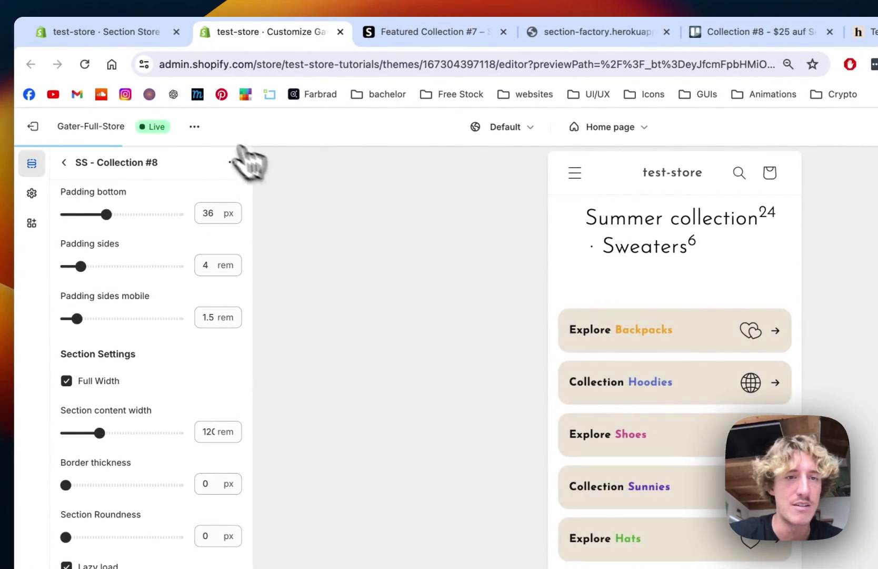
click(194, 127)
click(120, 262)
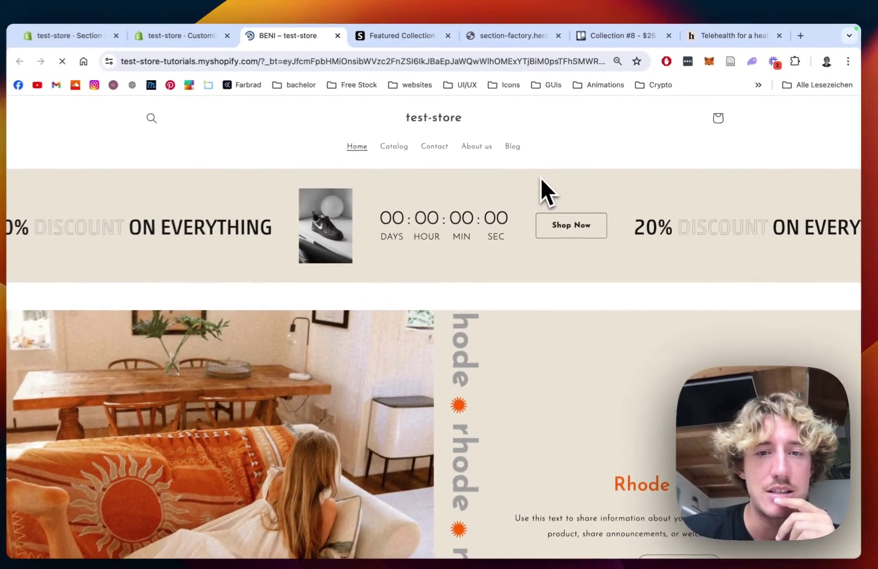
Scroll the loaded storefront to the six beige Collection #8 cards
scroll(489, 205, down, 15)
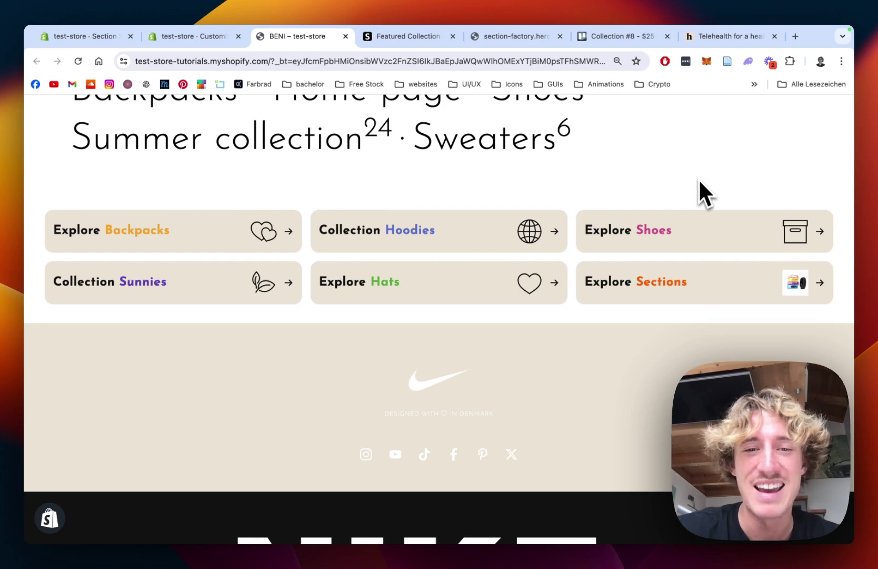
scroll(699, 180, up, 1)
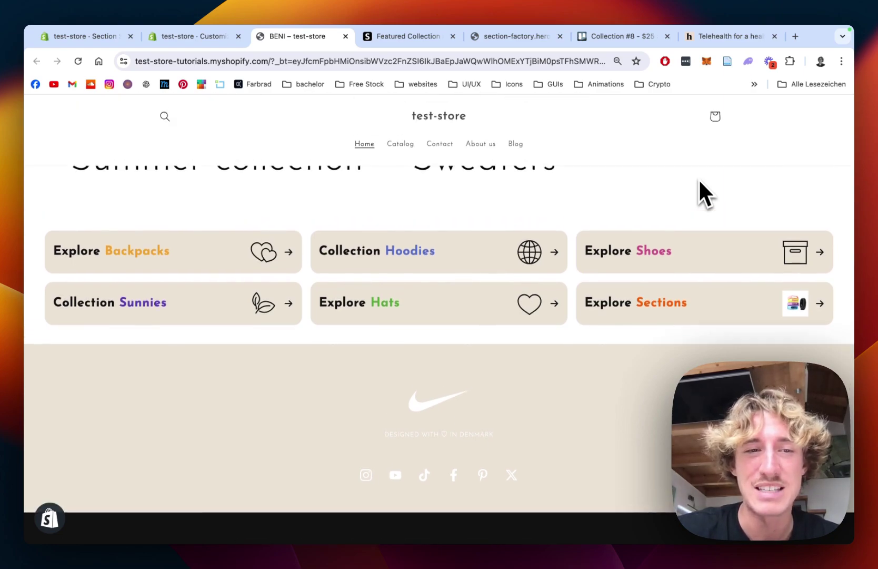